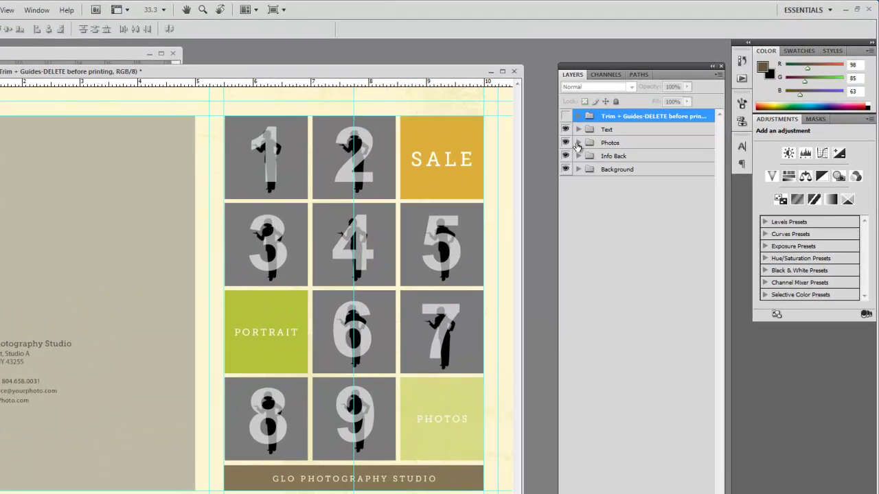
Step: Drag the portrait into the template above Clipping 04 and hide the Photo 4 placeholder
left_click(608, 130)
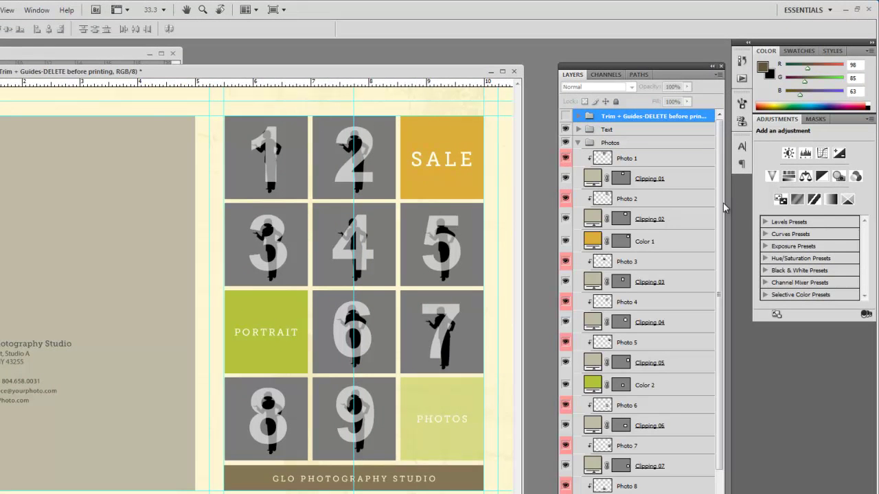
left_click_drag(721, 198, 710, 282)
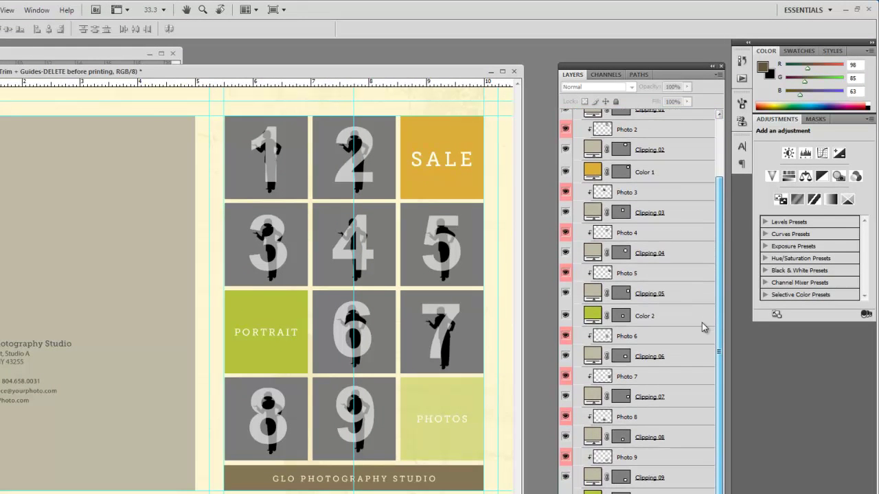
scroll(710, 298, "up", 3)
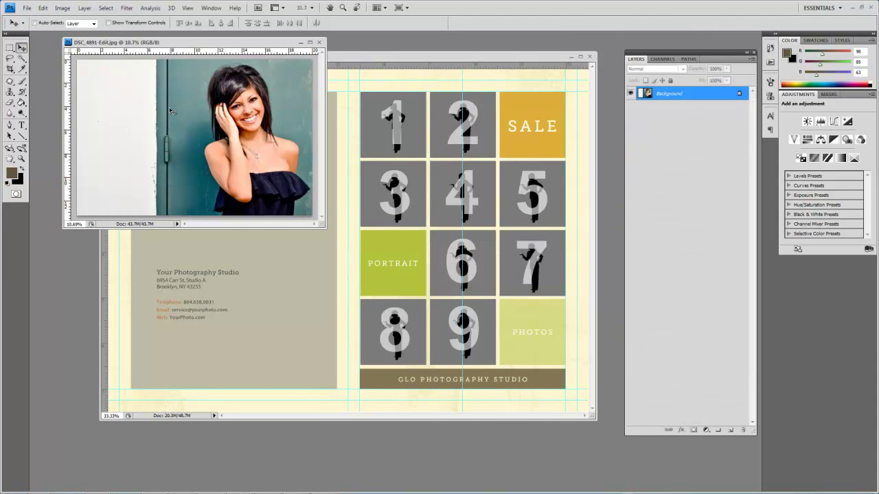
mouse_move(187, 147)
left_mouse_down()
mouse_move(481, 165)
mouse_move(281, 151)
left_mouse_up()
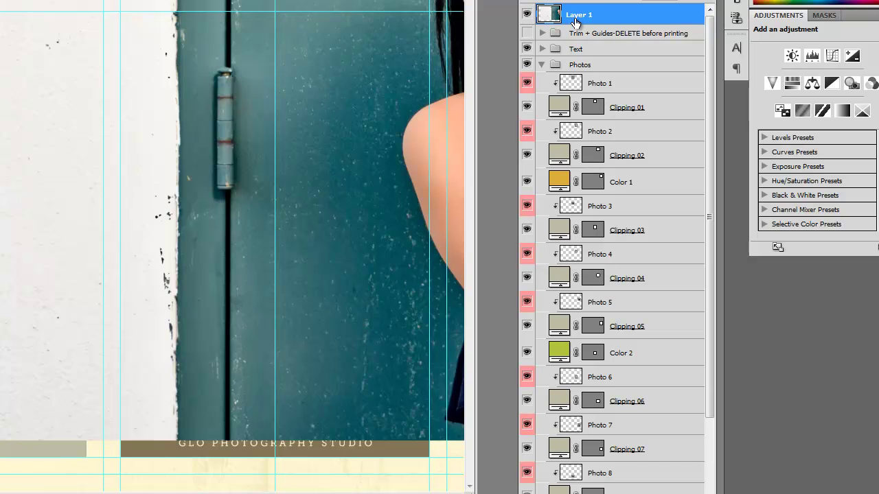
mouse_move(579, 22)
left_mouse_down()
mouse_move(585, 98)
mouse_move(558, 252)
left_mouse_up()
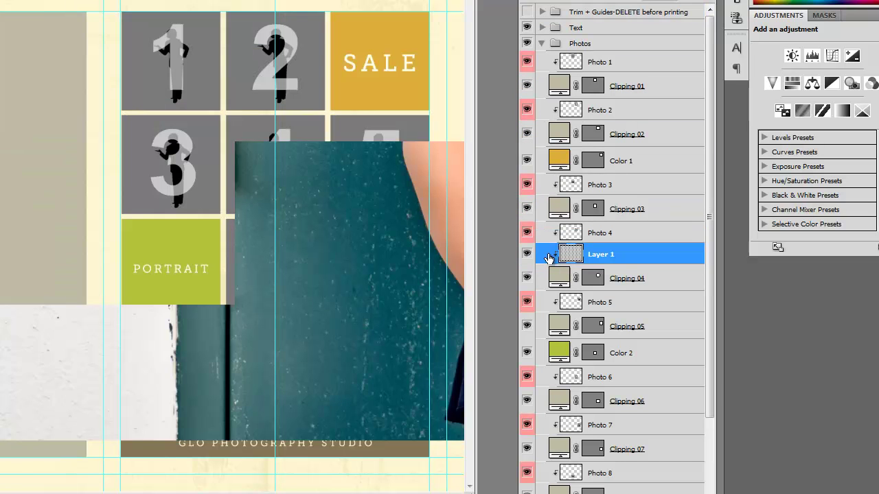
left_click(528, 236)
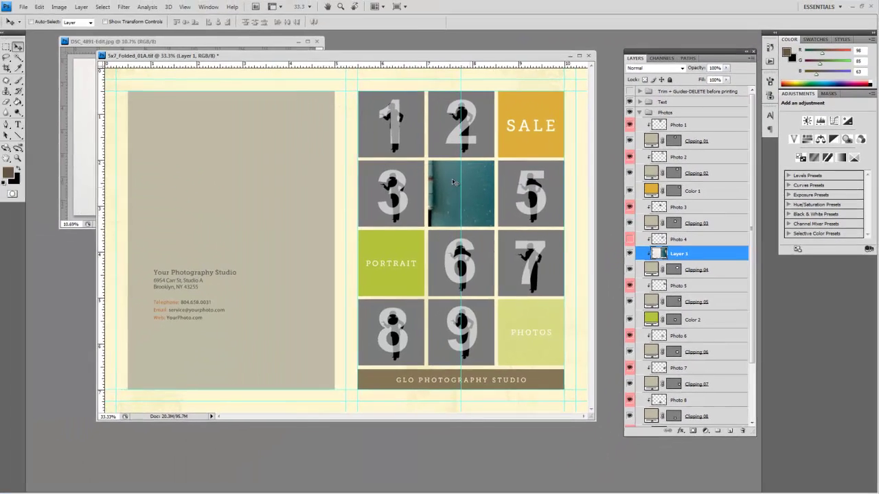
left_click_drag(444, 191, 445, 197)
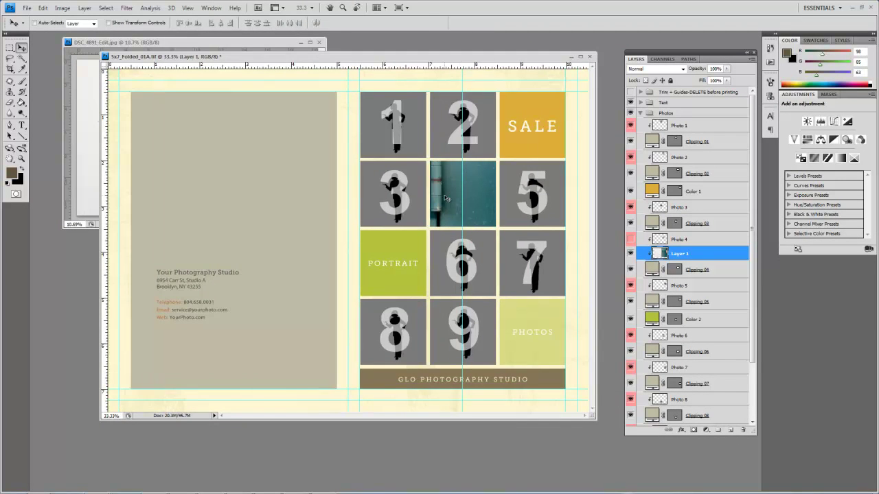
Step: Shrink Layer 1 to about a sixth with Free Transform, then slightly more to fit tile 4
key("ctrl+t")
key("ctrl+0")
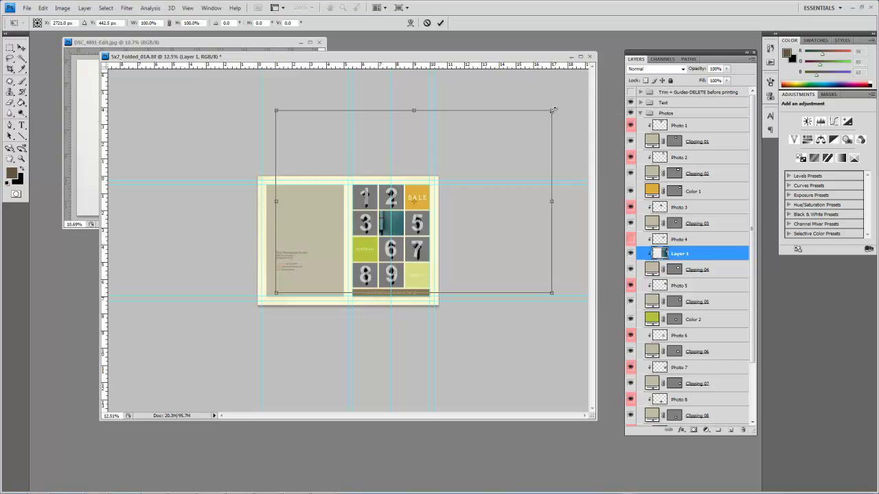
mouse_move(553, 109)
left_mouse_down()
mouse_move(462, 153)
mouse_move(323, 261)
mouse_move(396, 227)
left_mouse_up()
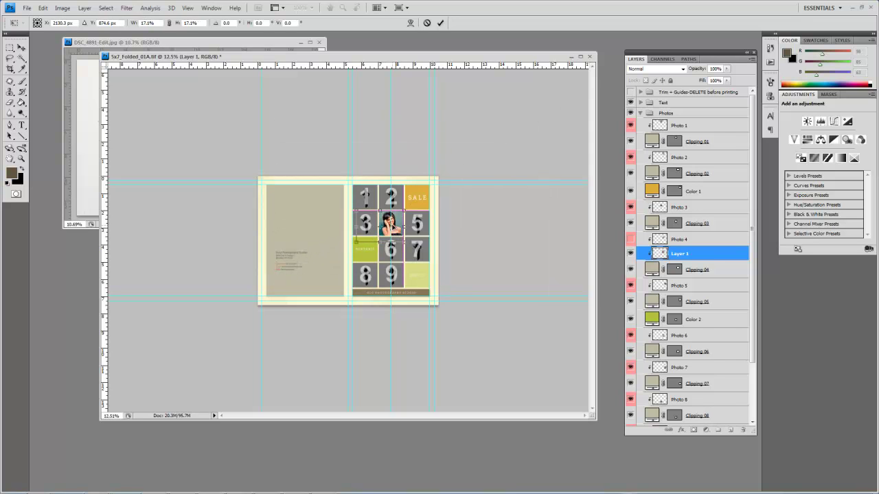
key("Return")
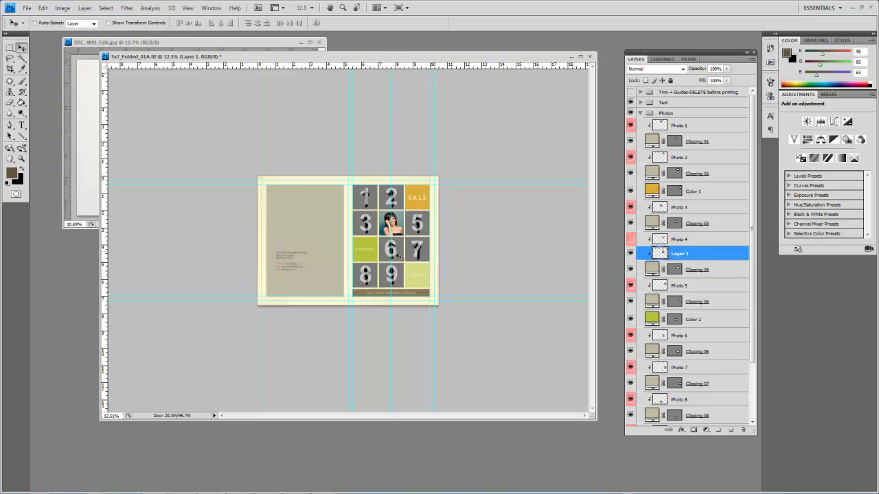
left_click_drag(397, 256, 505, 188)
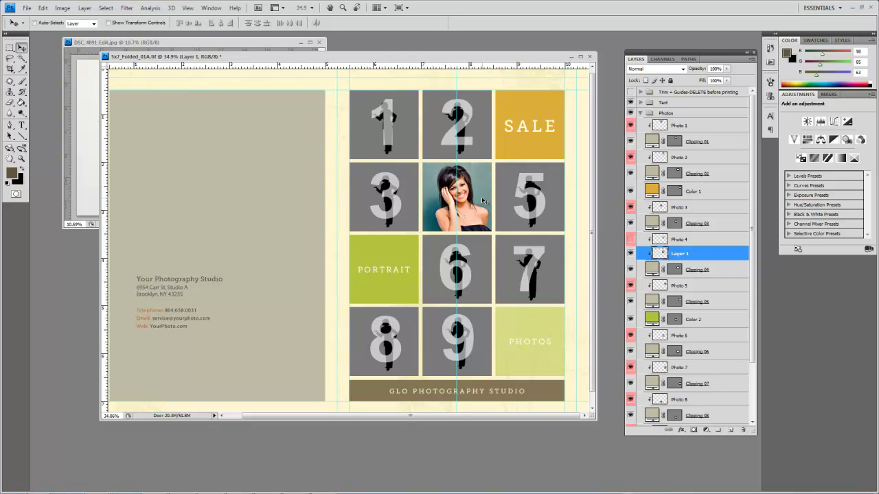
key("ctrl+t")
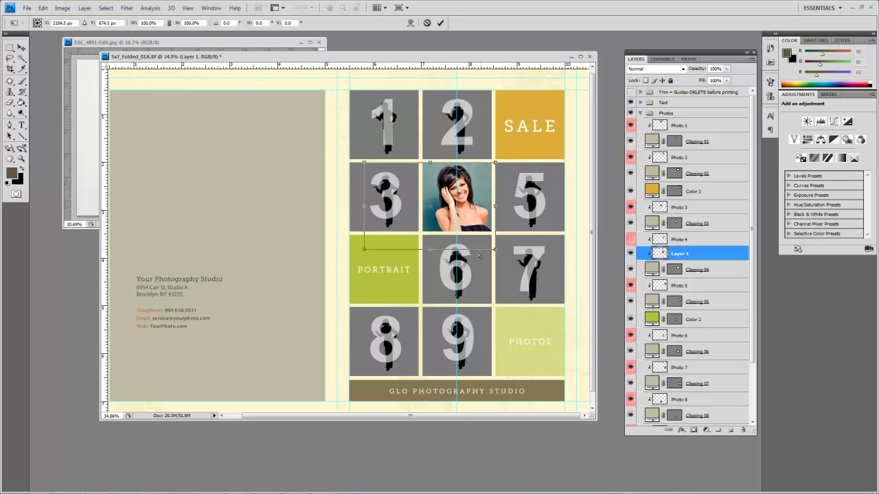
left_click_drag(364, 250, 378, 226)
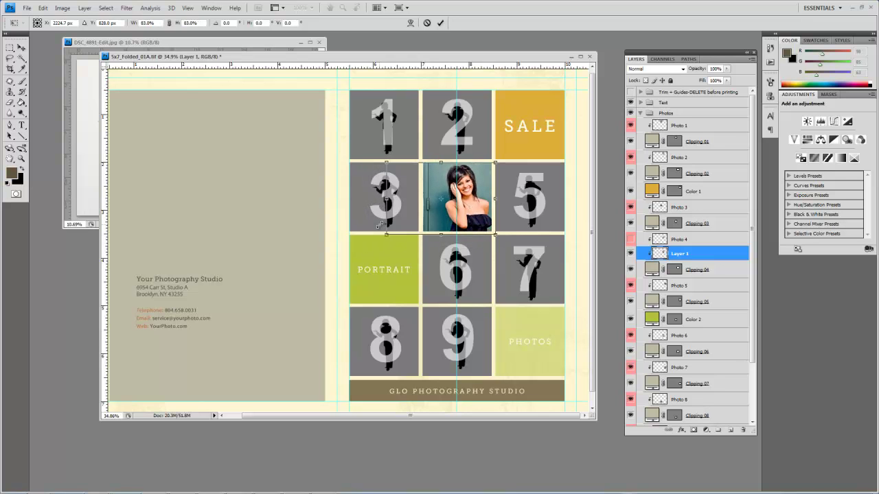
key("Return")
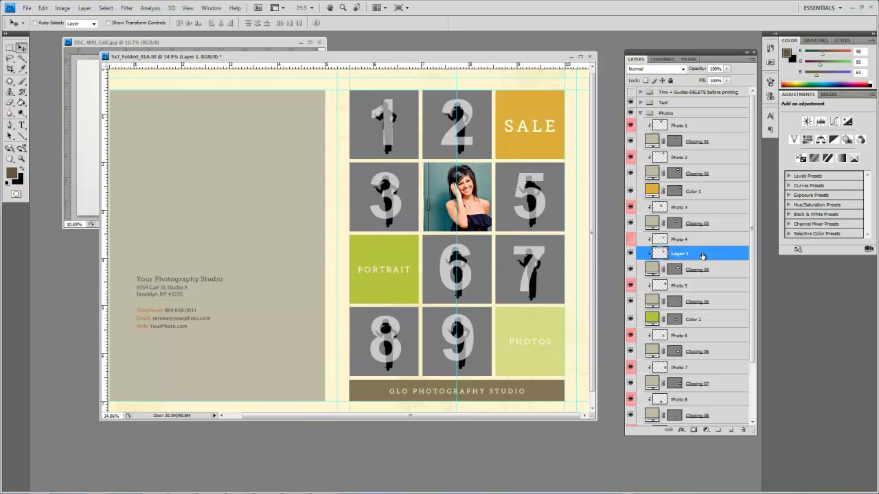
Step: Delete the portrait layer, restore the tile 4 placeholder and hide the tile 2 placeholder
key("Delete")
left_click(630, 239)
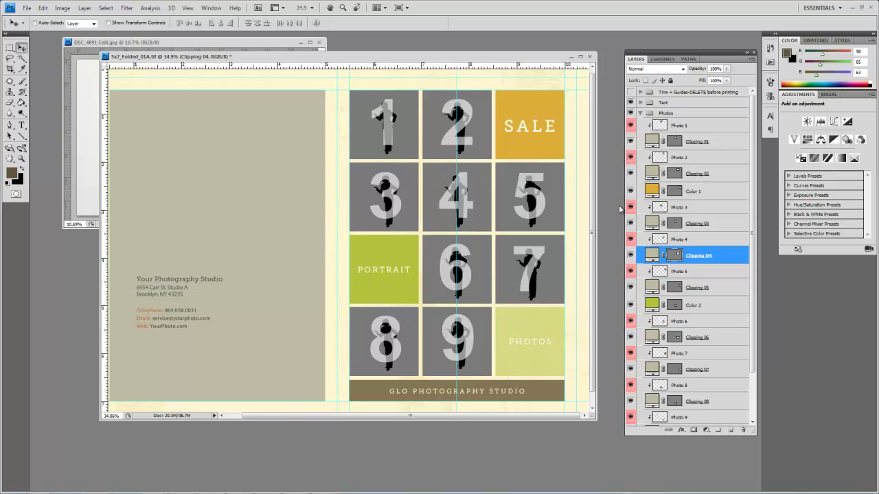
left_click(630, 158)
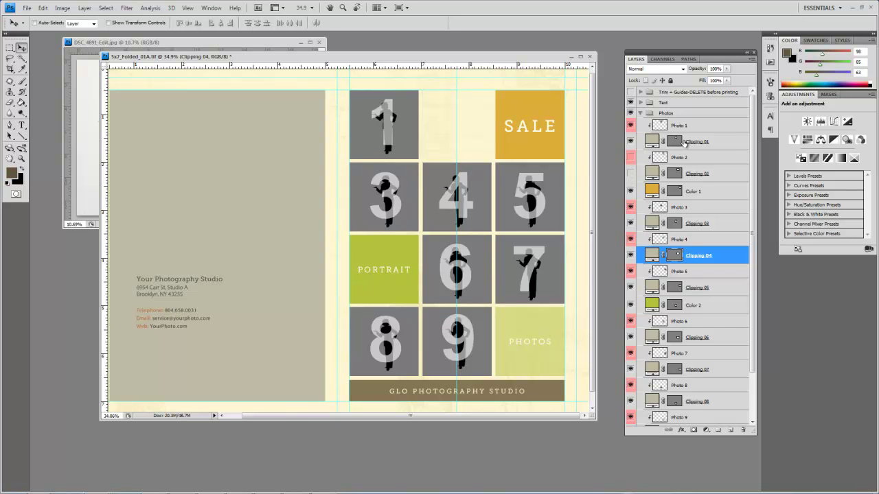
Step: Stretch Photo 1 and Clipping 01 across into tile 2's space
left_click(701, 128)
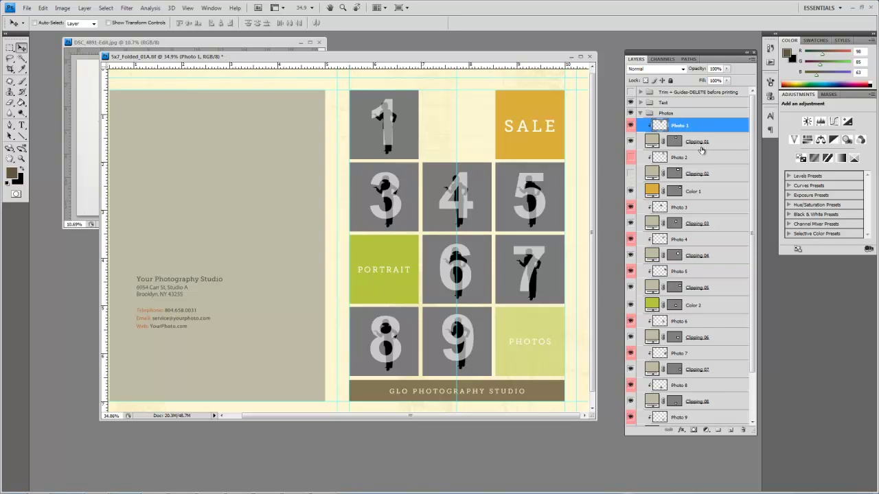
left_click(721, 143, "shift")
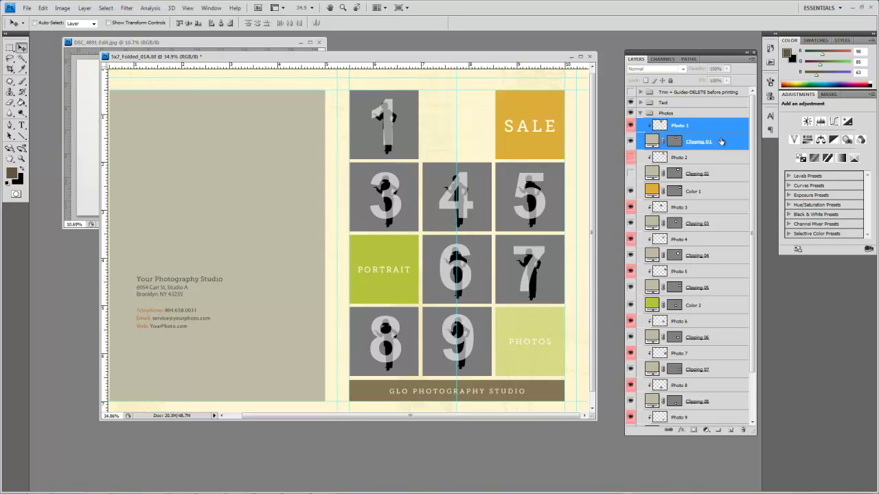
key("ctrl+t")
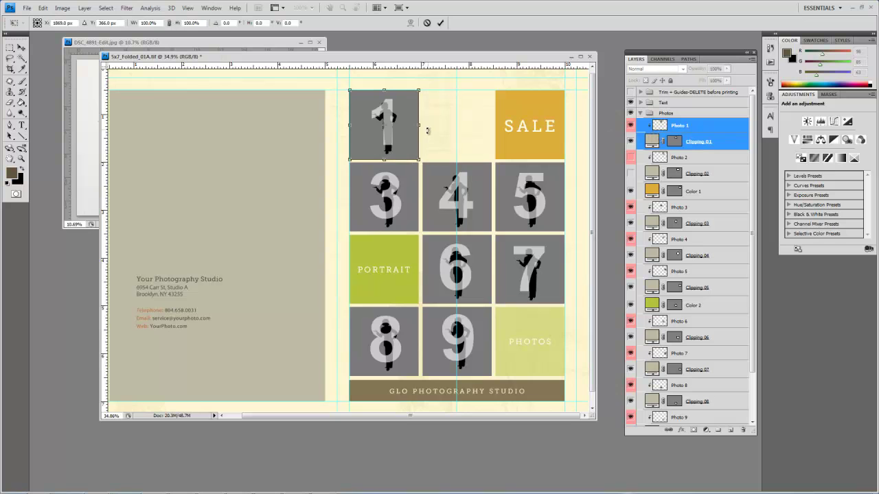
left_click_drag(417, 126, 491, 121)
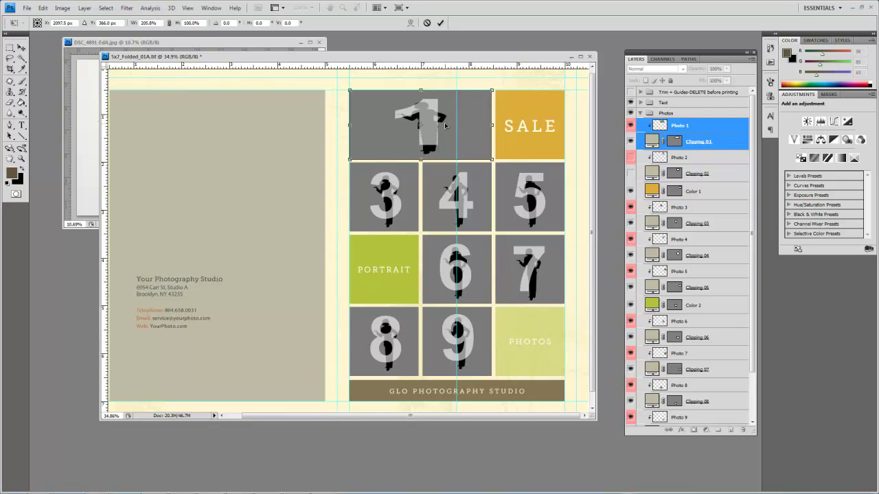
key("Return")
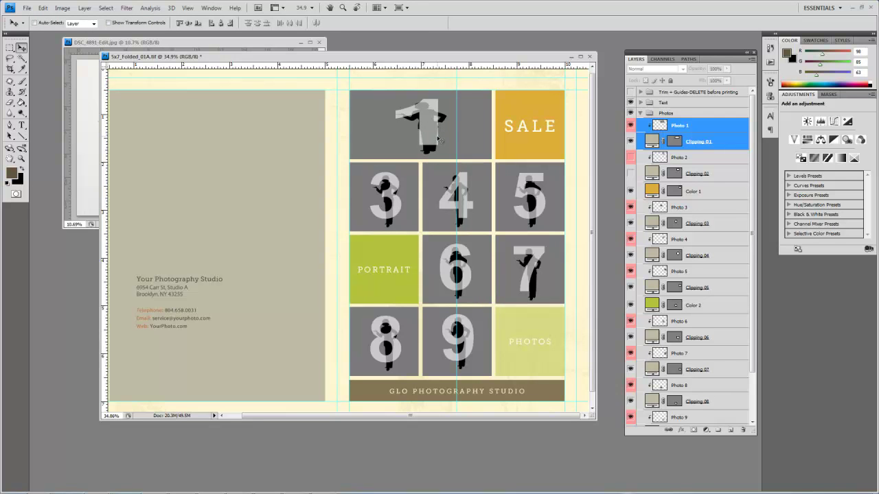
Step: Narrow the widened top frame so its edge lines up with the SALE guide
key("ctrl+t")
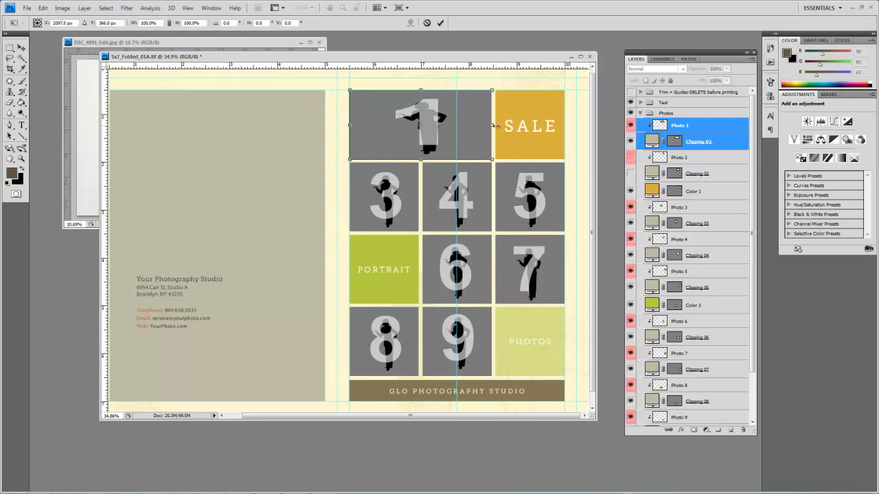
left_click_drag(492, 125, 480, 126)
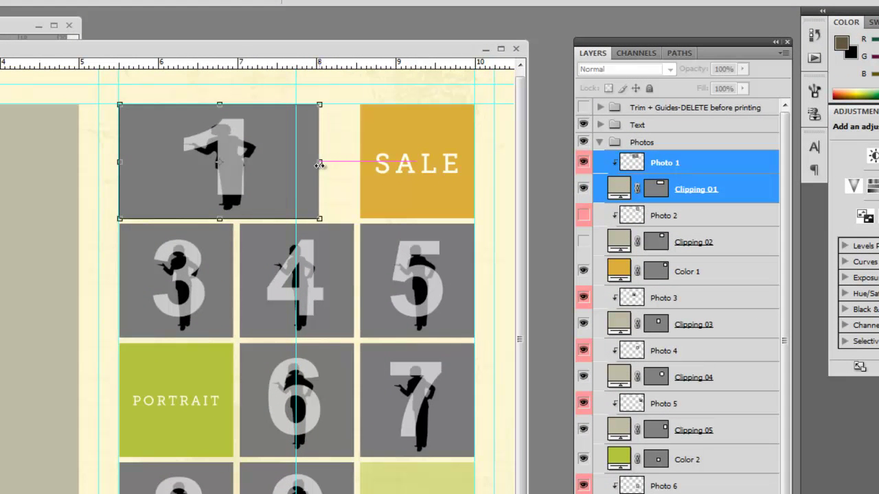
mouse_move(342, 160)
left_mouse_down()
mouse_move(325, 173)
mouse_move(330, 162)
mouse_move(167, 161)
mouse_move(355, 152)
left_mouse_up()
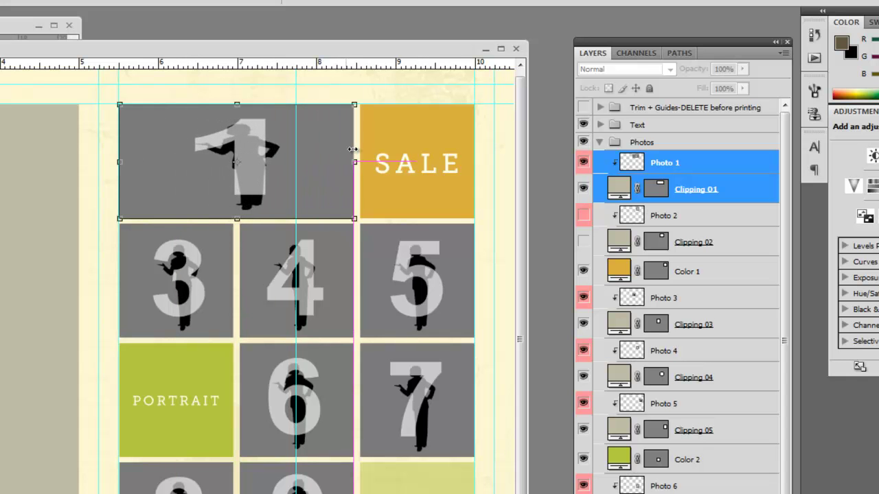
key("Return")
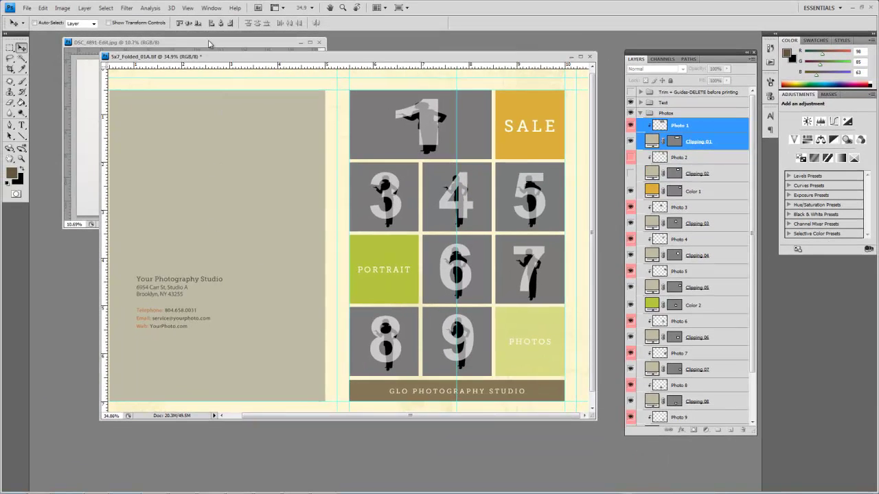
Step: Copy the DSC_4891 portrait into the 5x7 template and clip it to Photo 1
left_click(209, 41)
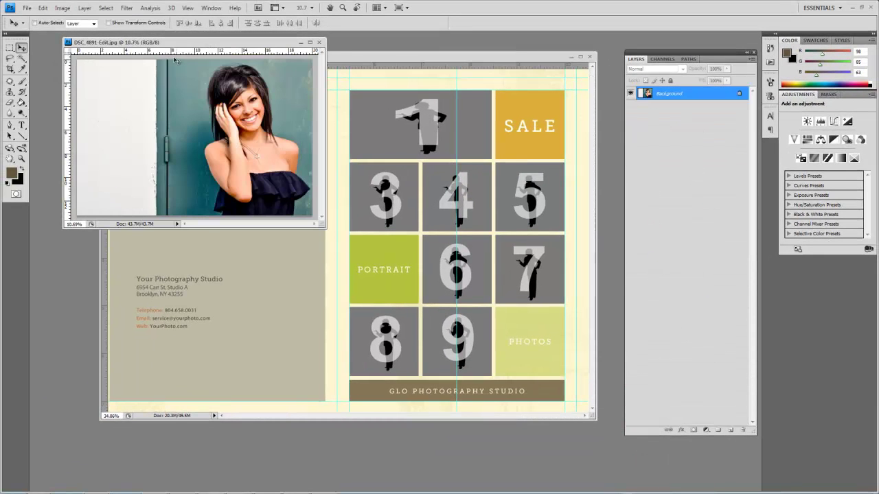
left_click_drag(394, 130, 396, 131)
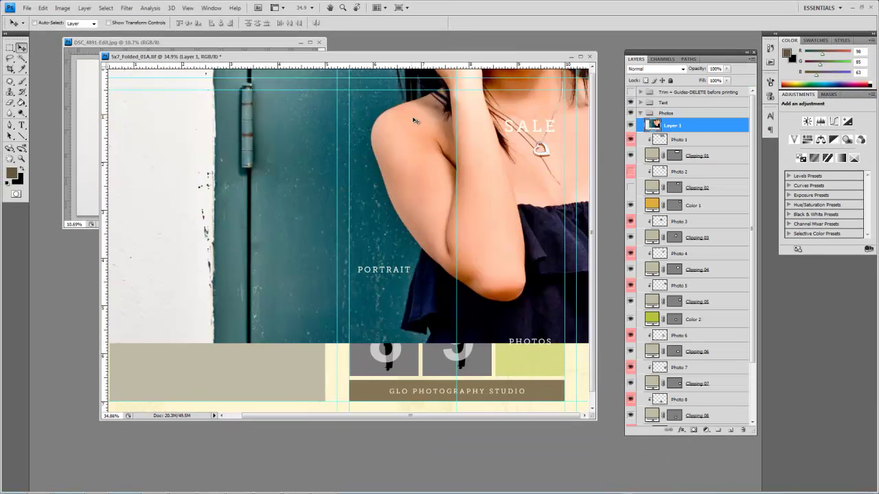
left_click_drag(695, 129, 694, 147)
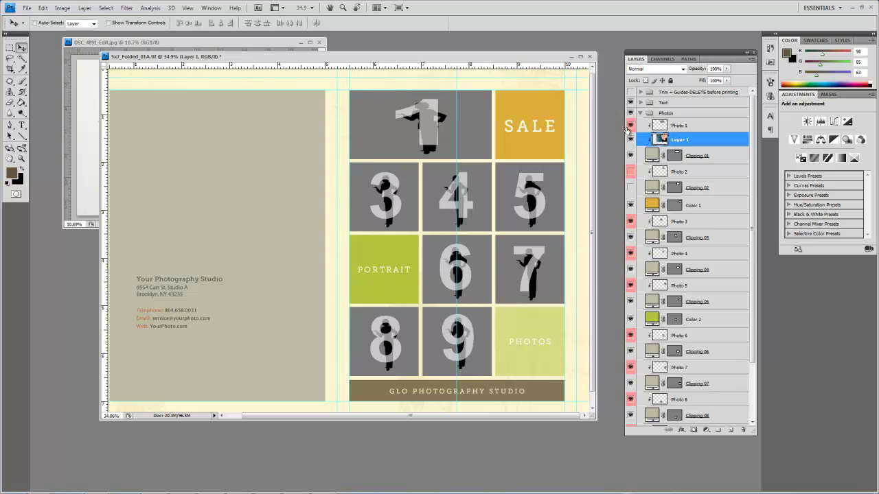
Step: Scale the portrait to about a third and position the woman inside the top frame
key("ctrl+t")
key("ctrl+0")
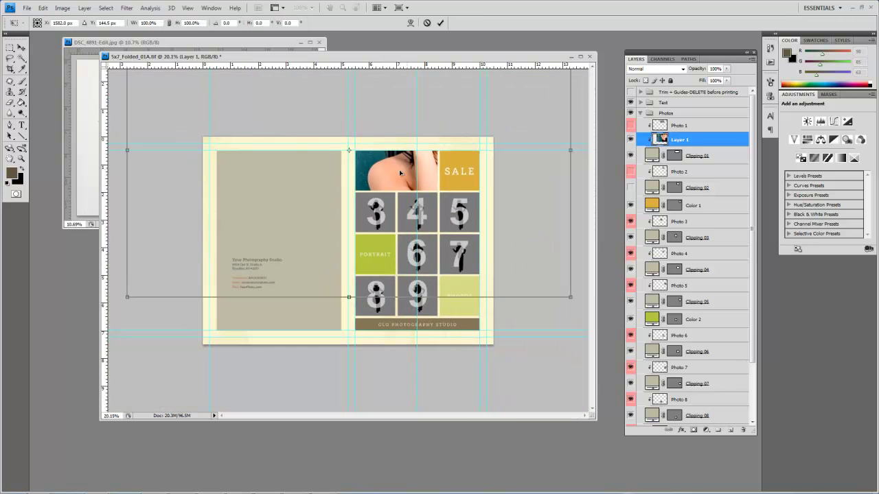
left_click_drag(127, 298, 406, 115)
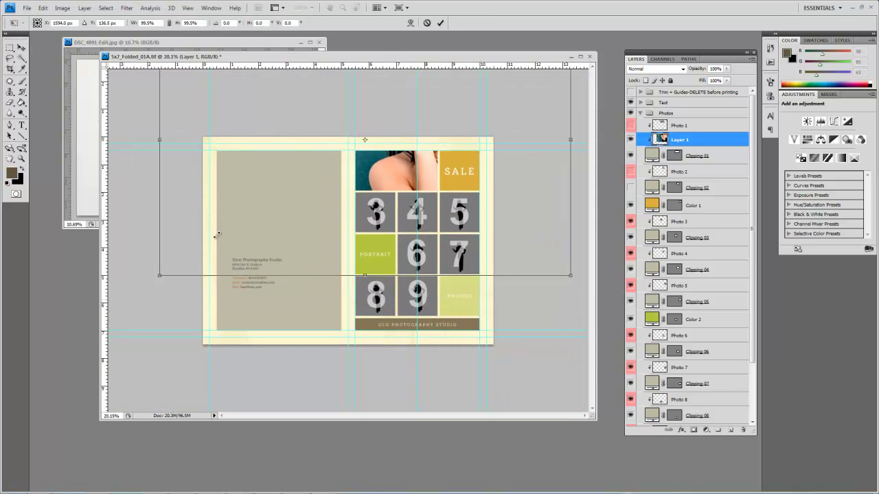
left_click_drag(524, 86, 468, 238)
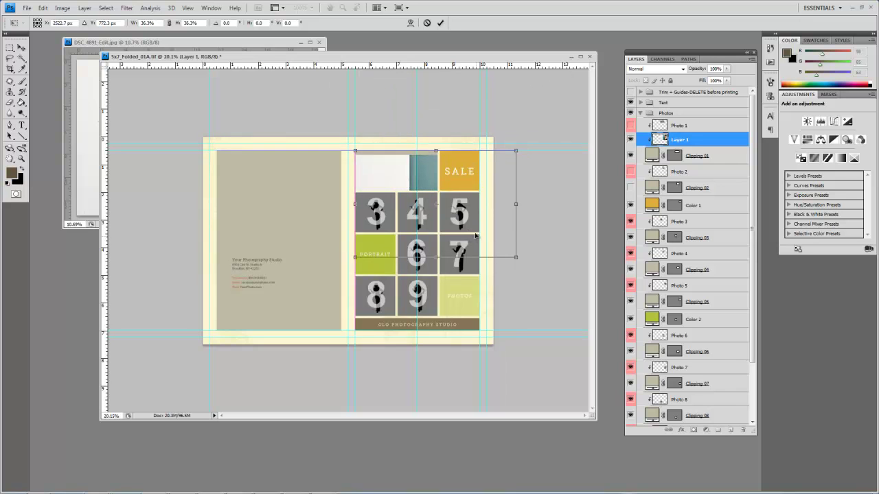
left_click_drag(515, 257, 427, 211)
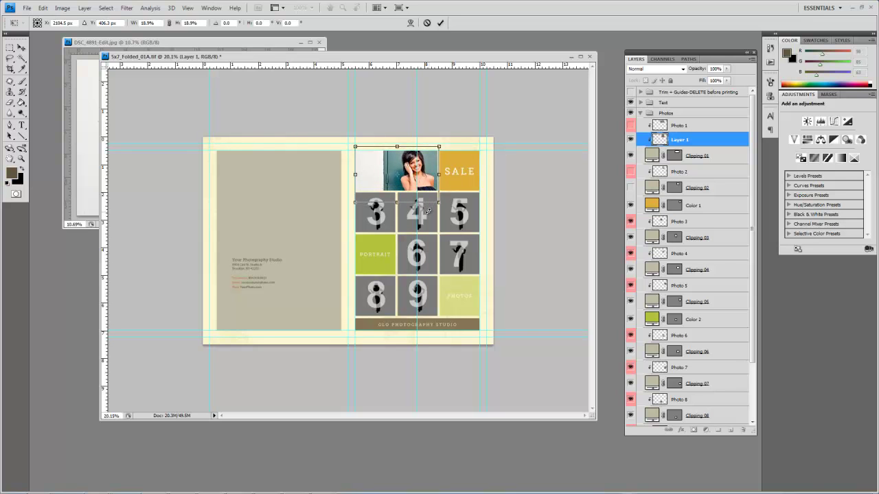
key("Return")
scroll(443, 151, "up", 3)
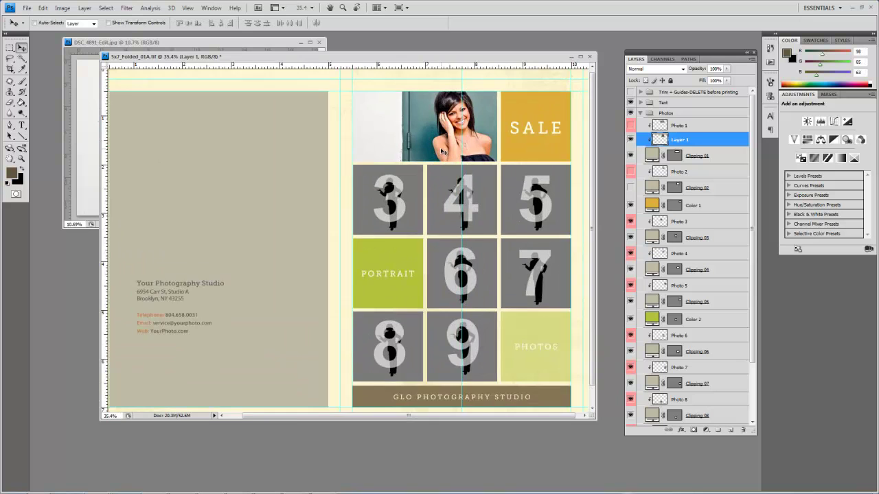
scroll(443, 151, "up", 2)
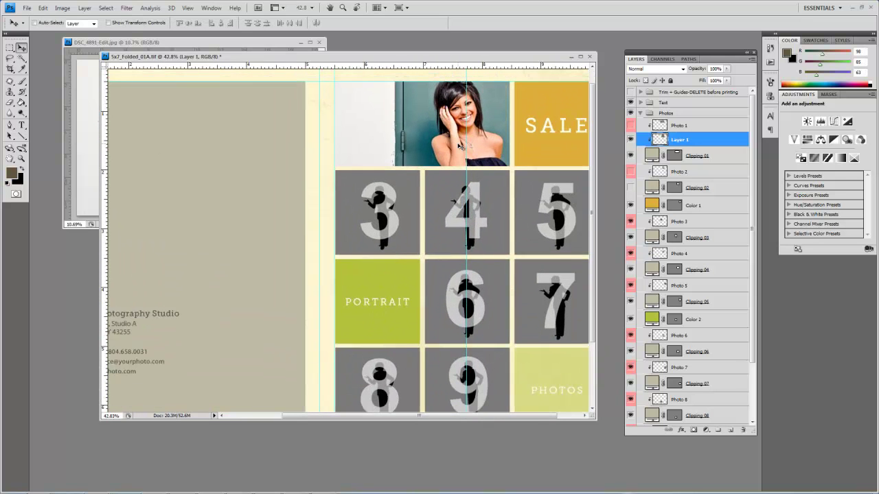
Step: Hide Photo 6 and stretch Photo 4 with Clipping 04 down over the empty space below
scroll(460, 146, "down", 1)
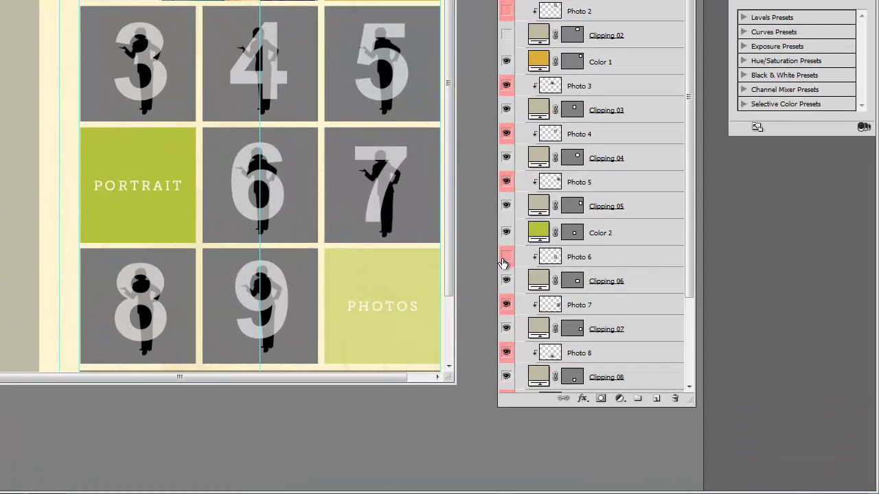
left_click(506, 256)
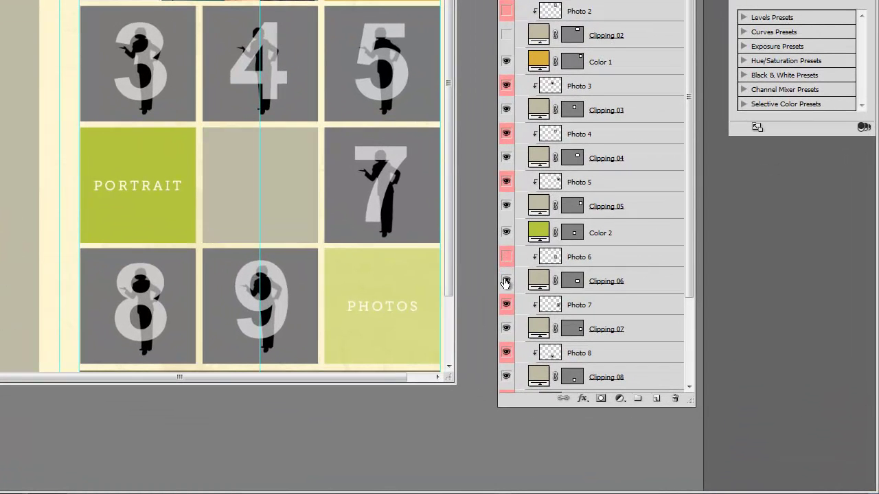
left_click(617, 140)
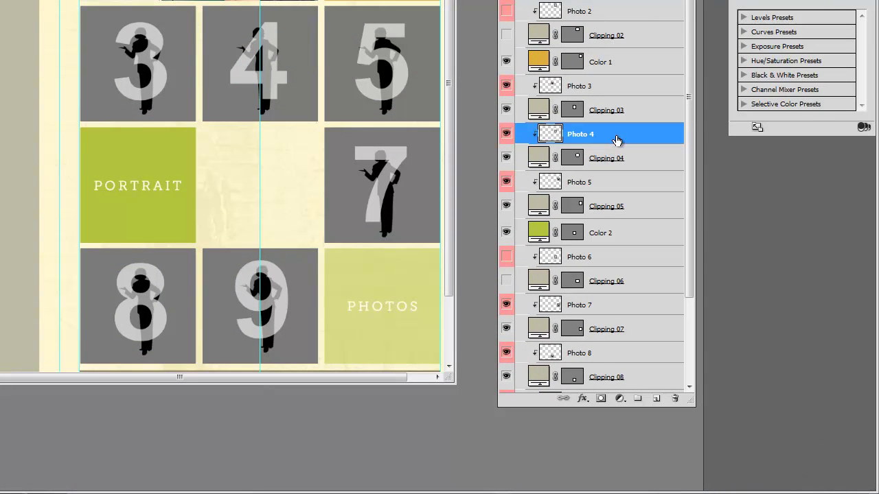
left_click(645, 158, "shift")
key("ctrl+t")
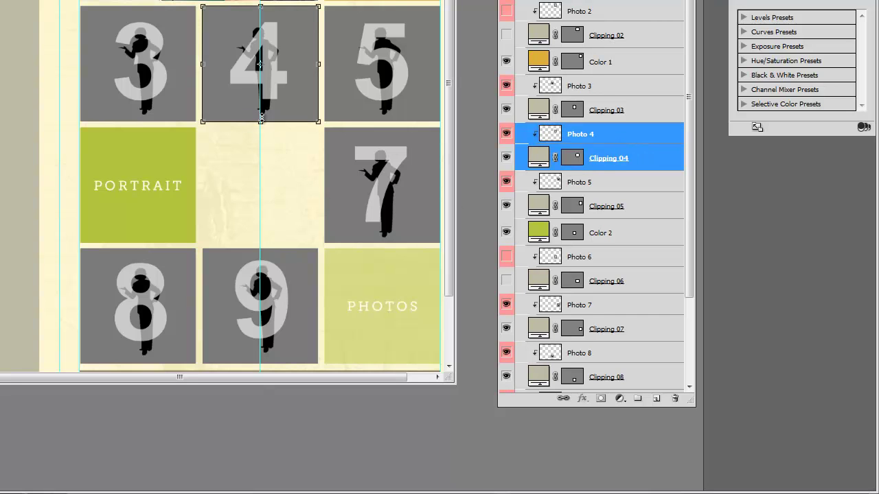
left_click_drag(264, 132, 268, 240)
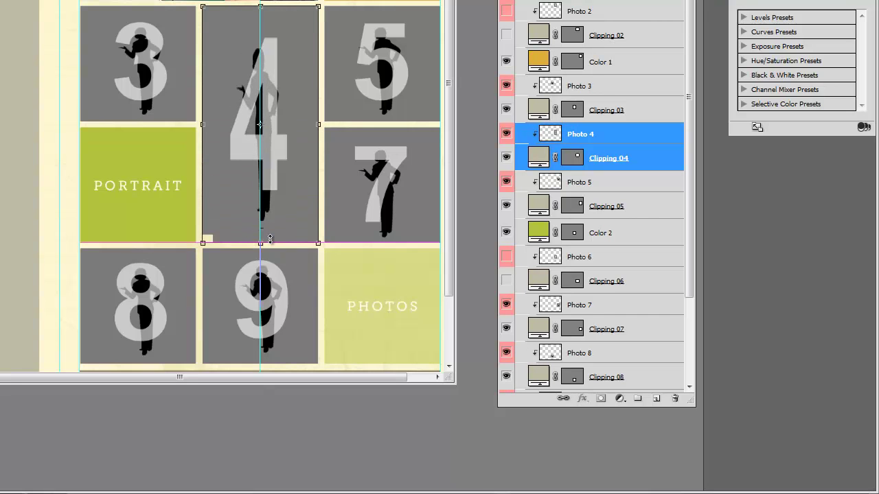
key("Return")
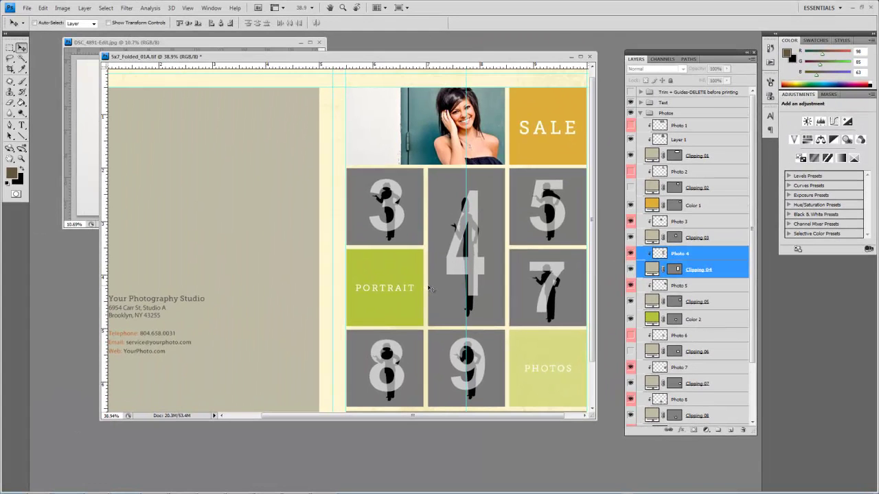
Step: Recolour the Color 1 fill to a dark teal sampled from the portrait's background
scroll(429, 288, "down", 2)
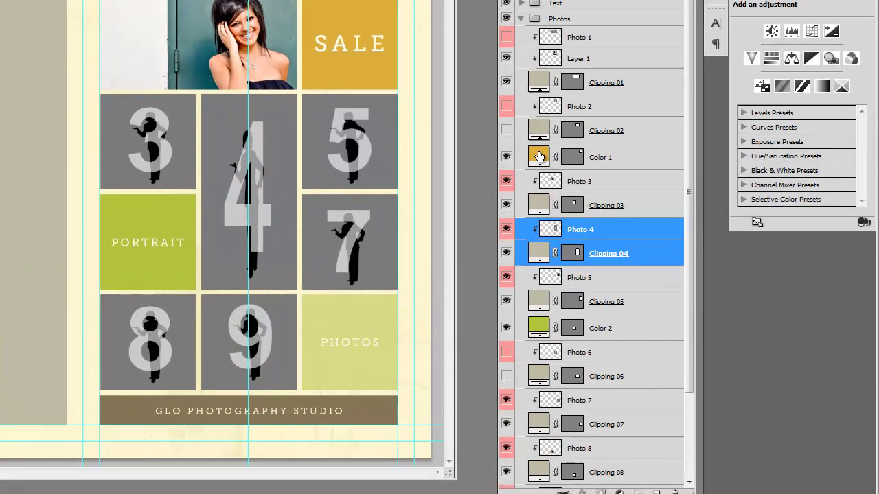
double_click(539, 157)
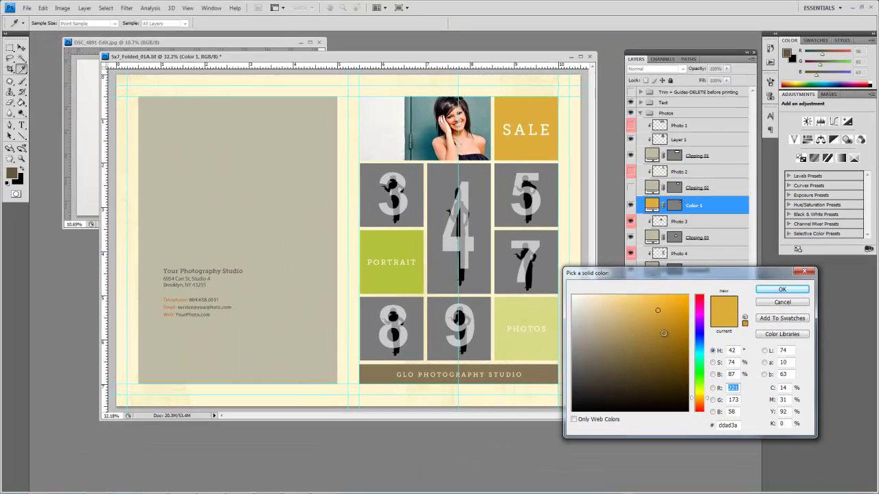
left_click(431, 129)
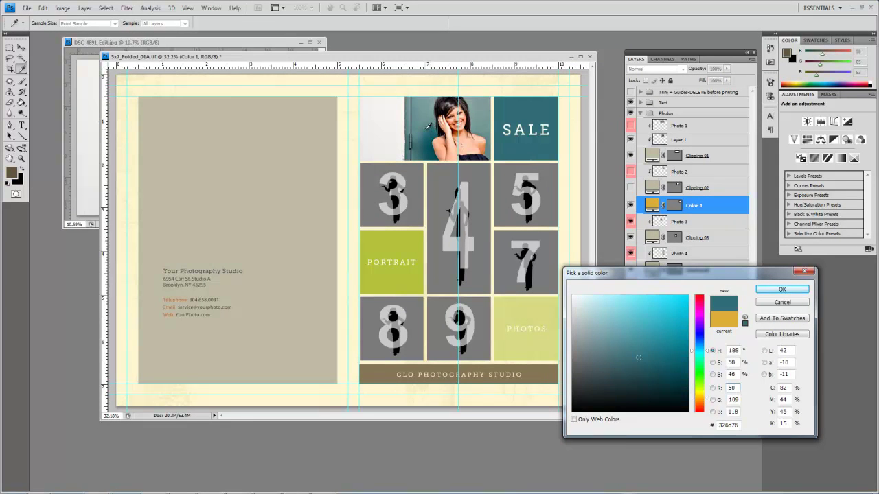
mouse_move(427, 126)
left_mouse_down()
mouse_move(449, 105)
mouse_move(422, 143)
left_mouse_up()
left_click(429, 146)
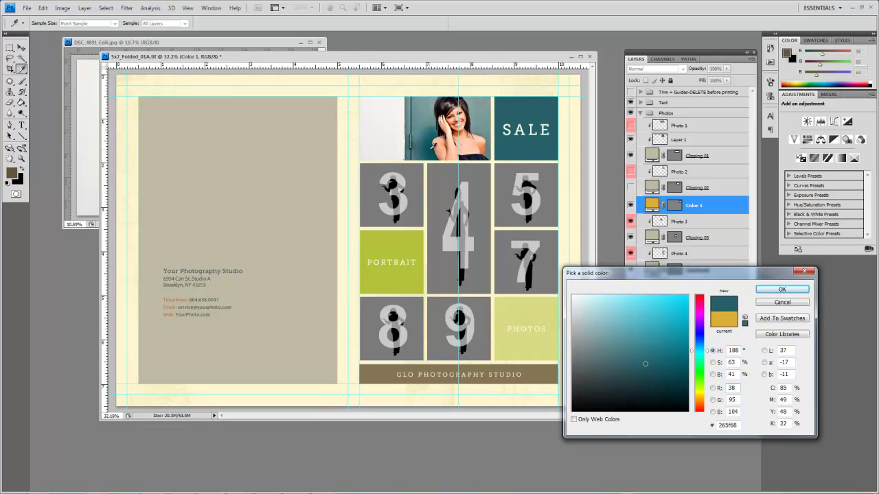
left_click(783, 289)
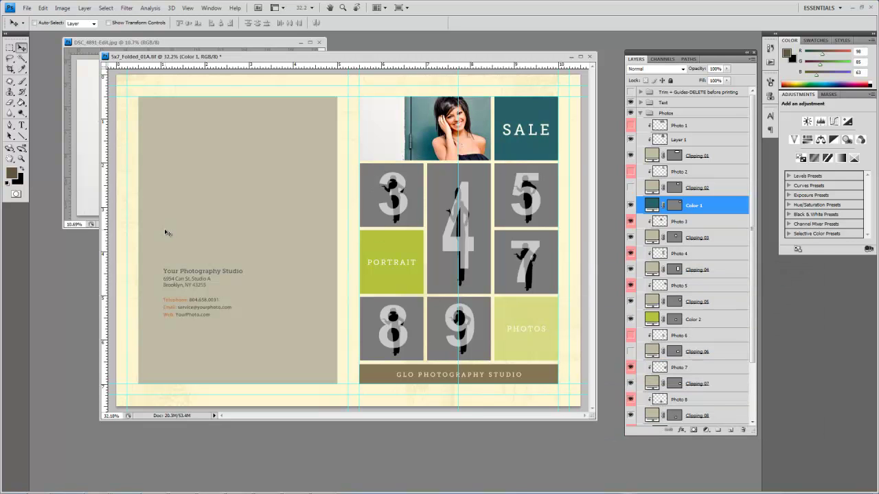